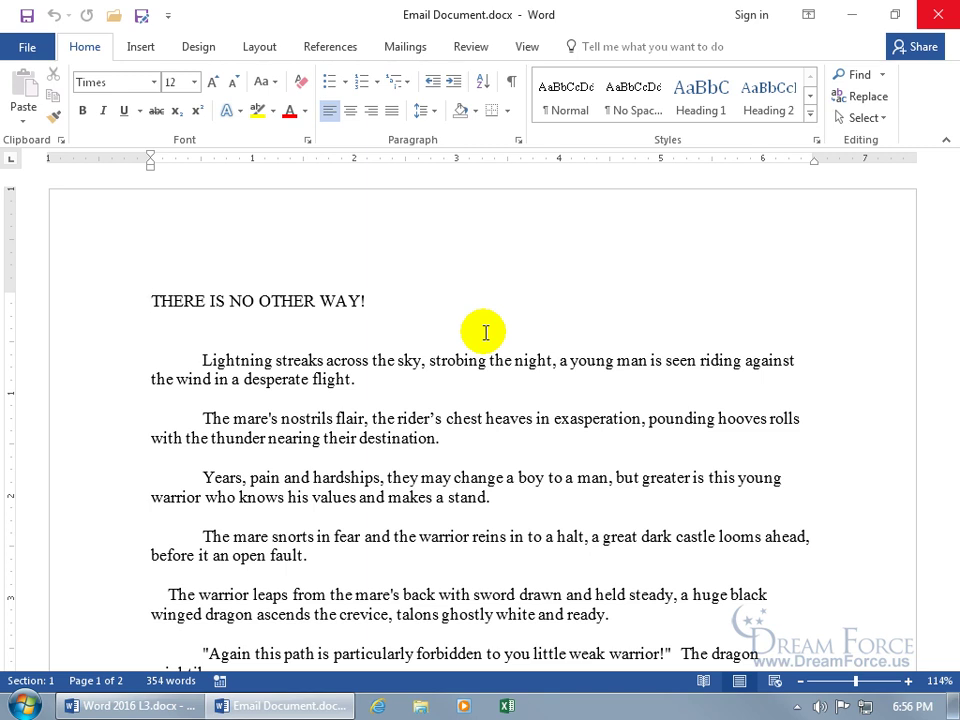
Step: Add Send to Mail Recipient from All Commands to the Quick Access Toolbar
right_click(113, 20)
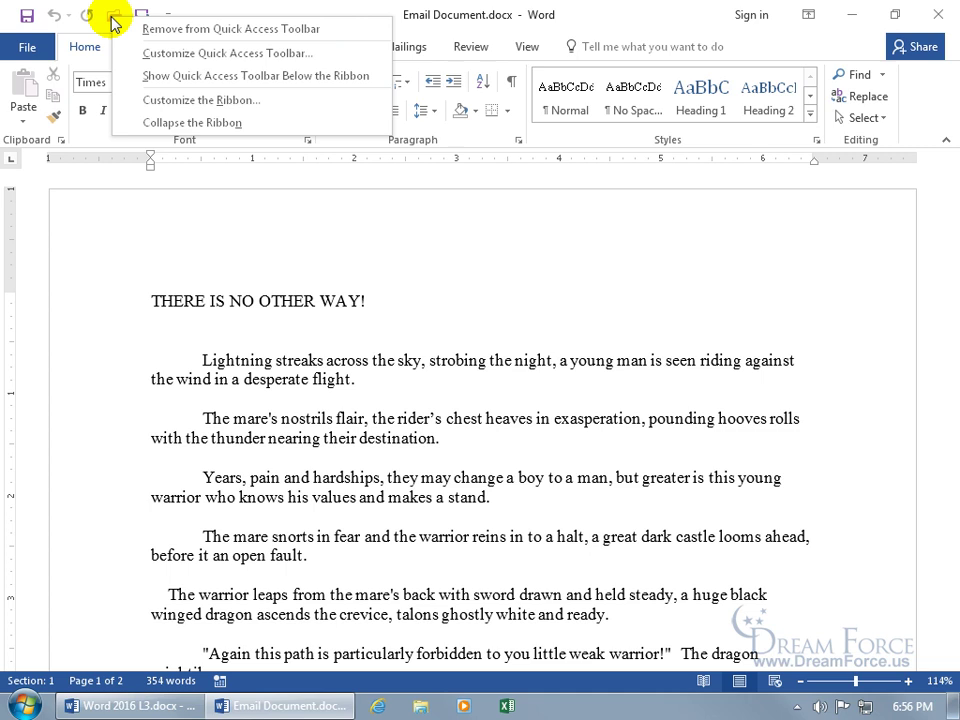
left_click(245, 62)
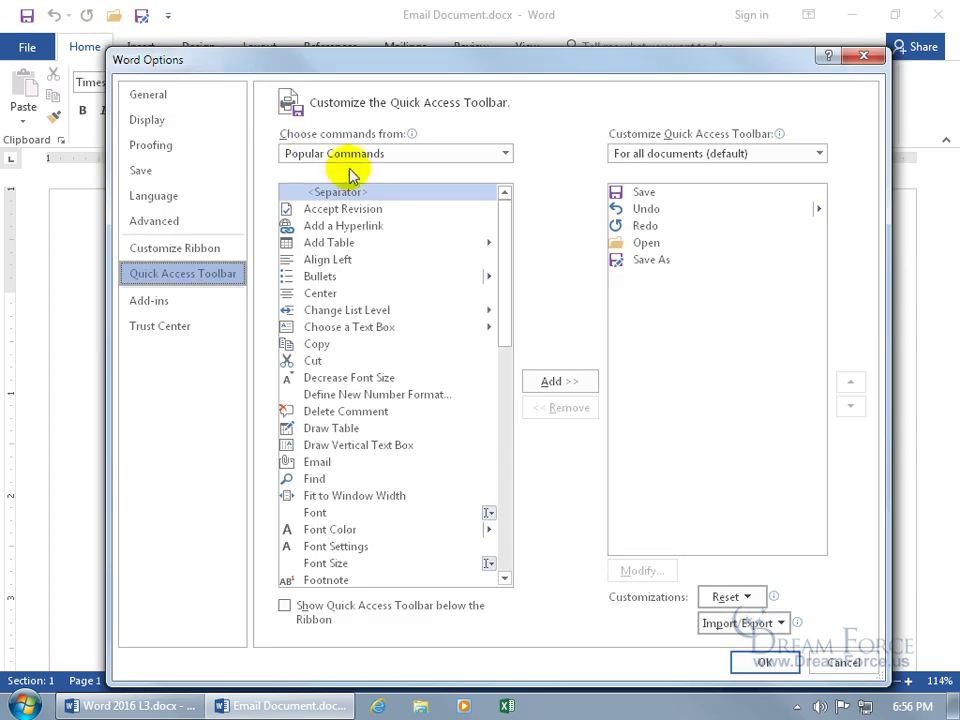
left_click(486, 153)
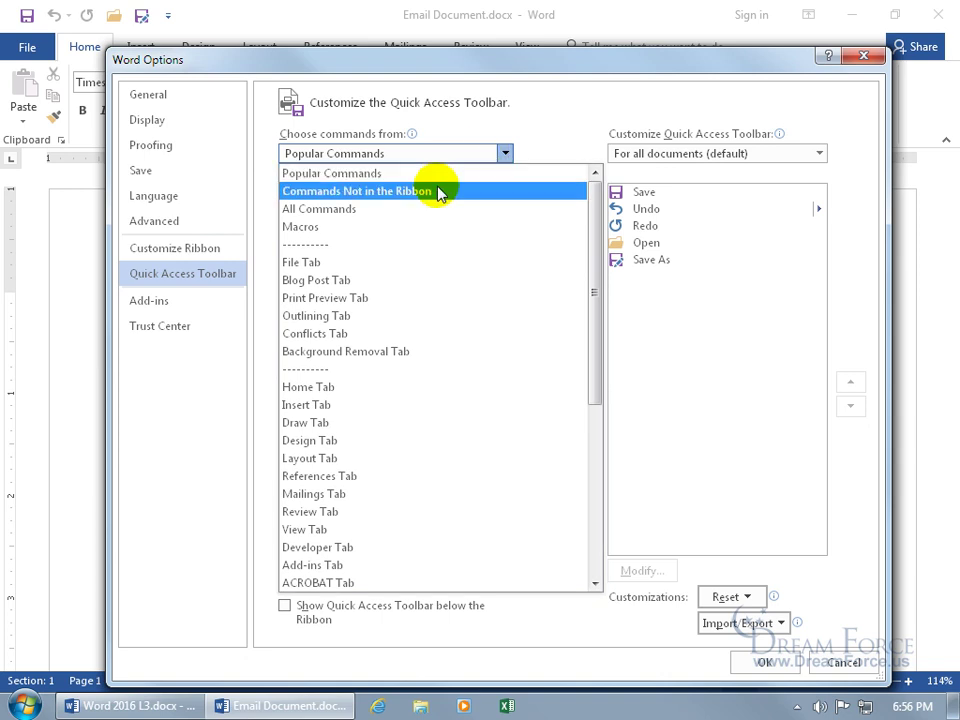
left_click(405, 209)
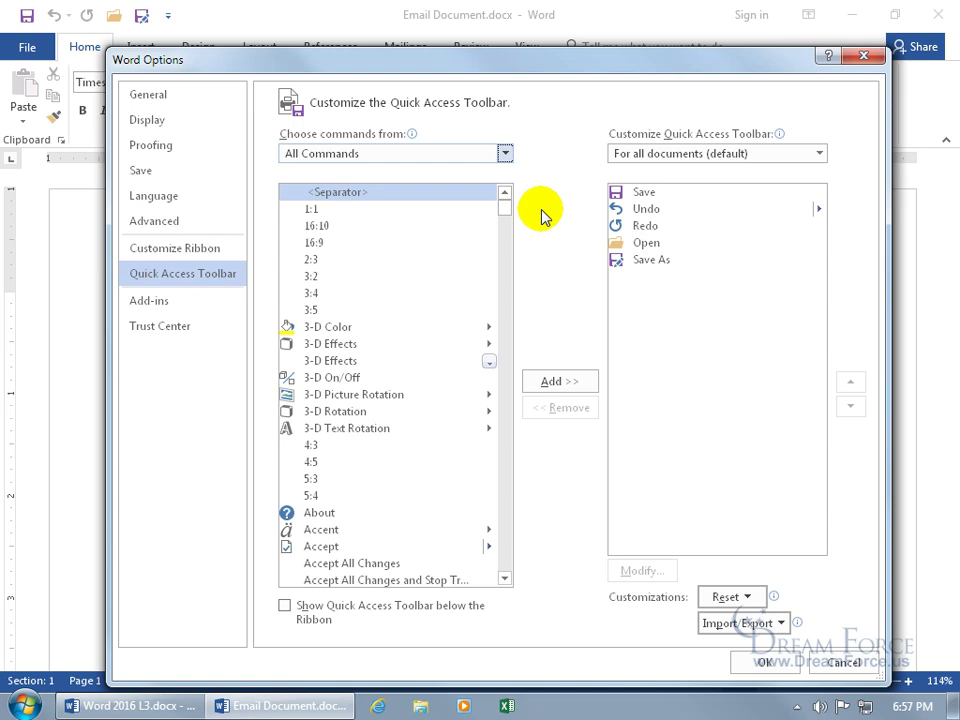
left_click_drag(506, 205, 507, 490)
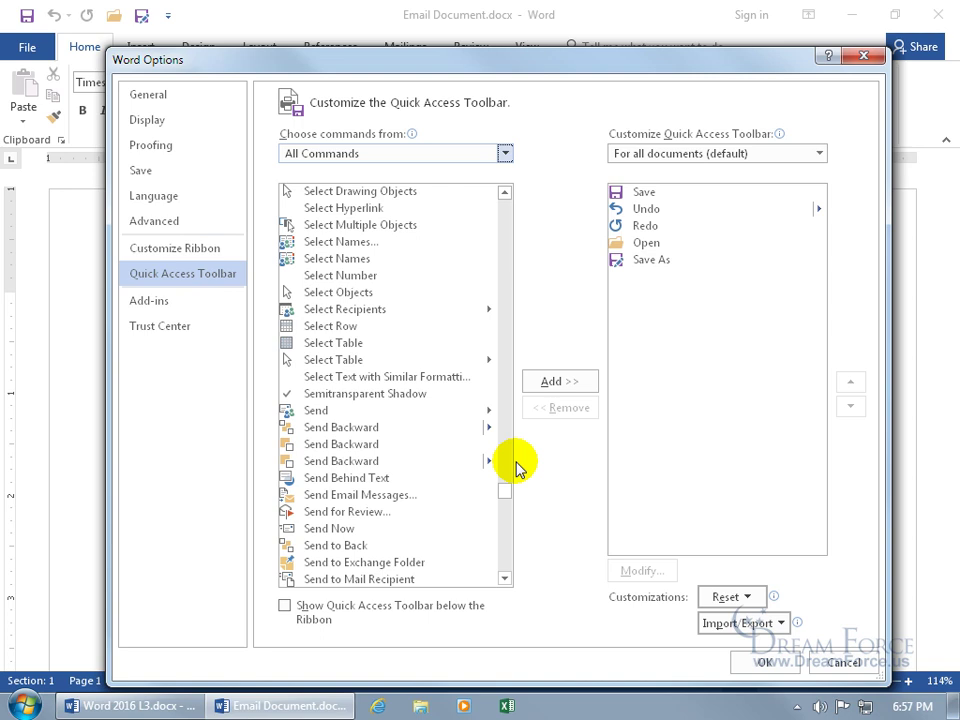
double_click(350, 587)
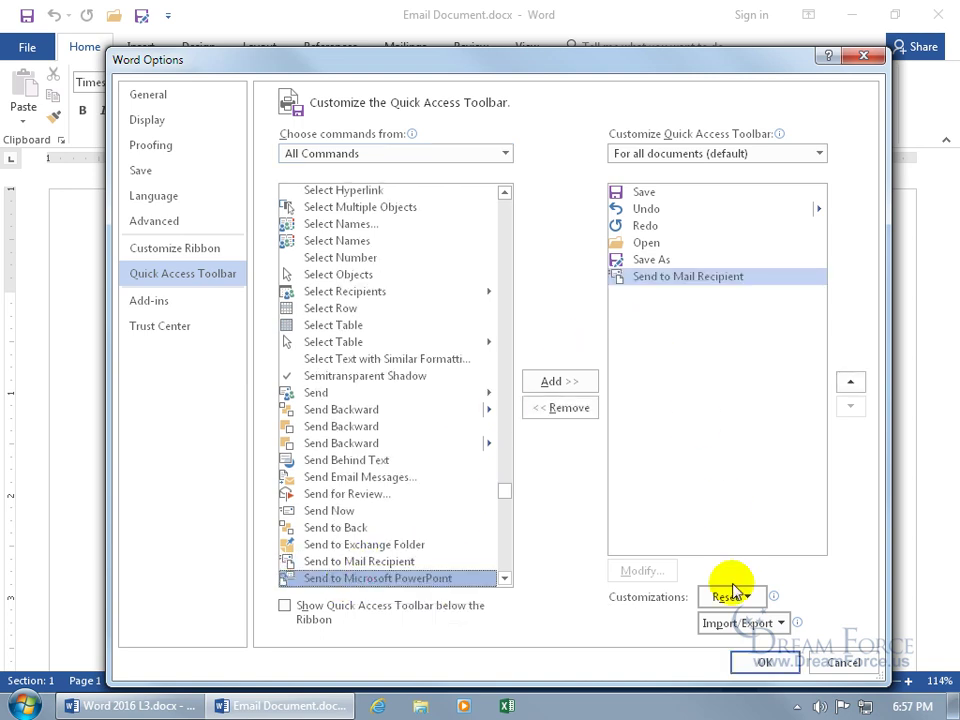
left_click(763, 661)
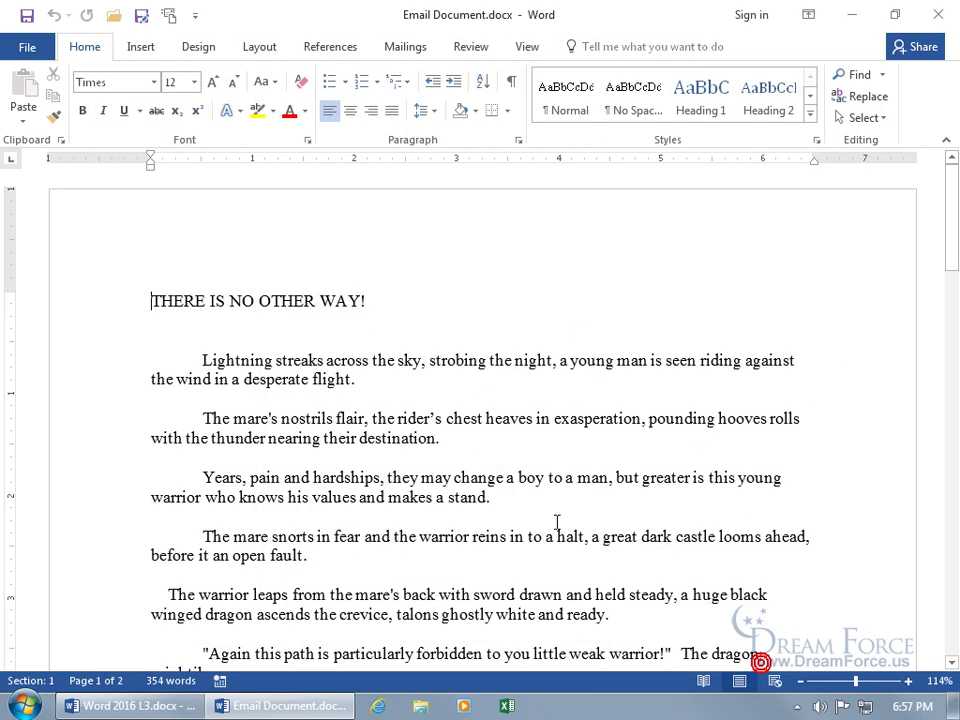
Step: Email the document to the suggested recipient with the subject 'My special Poem'
left_click(171, 25)
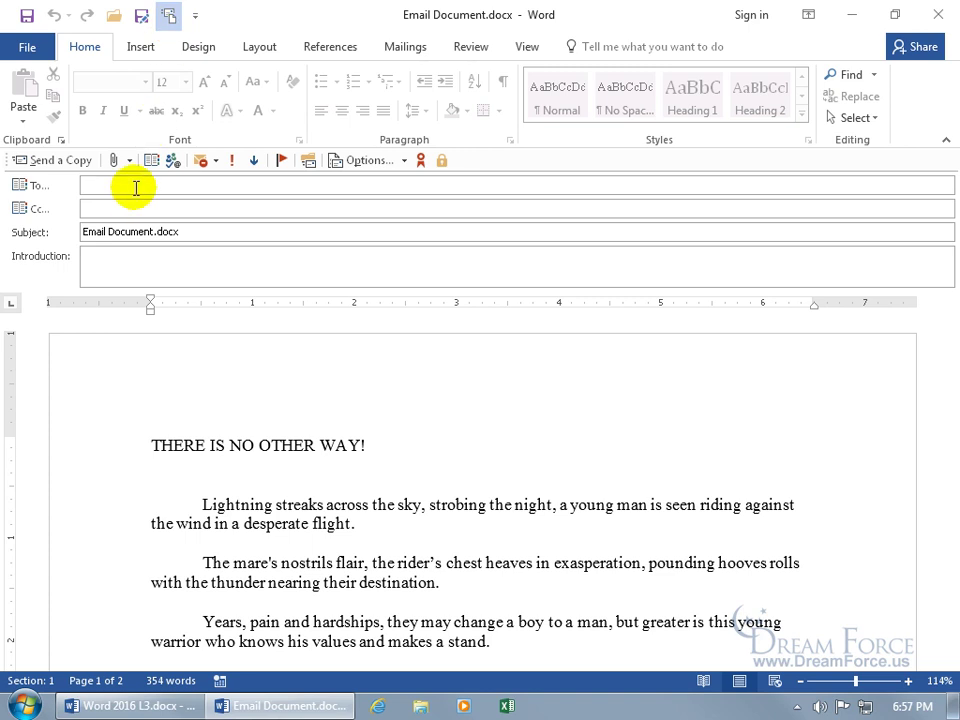
type("sp")
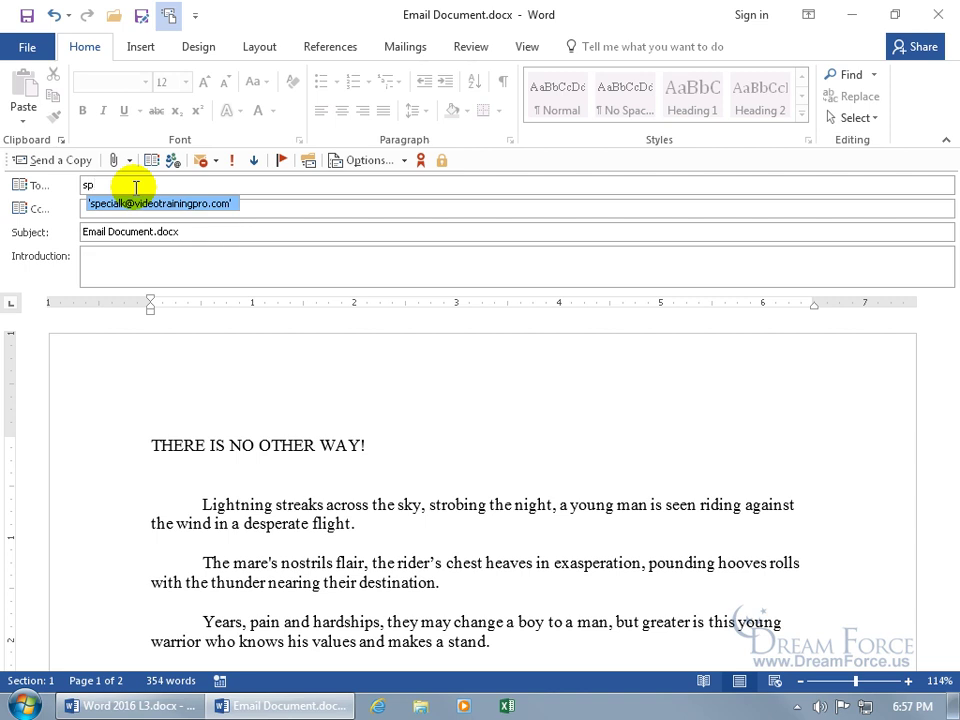
key("Return")
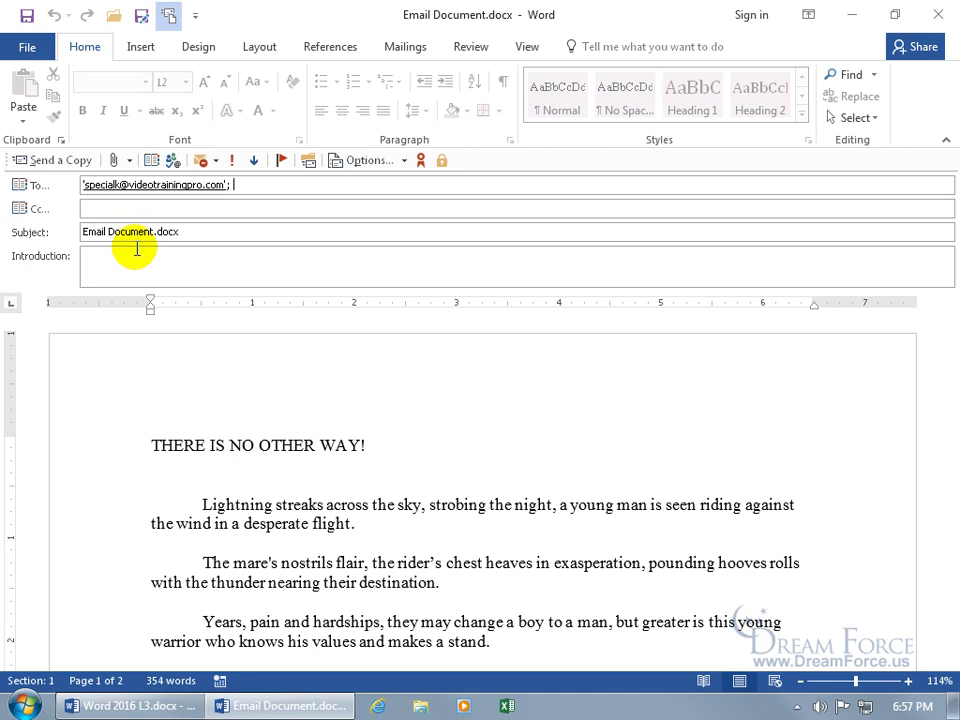
left_click(184, 231)
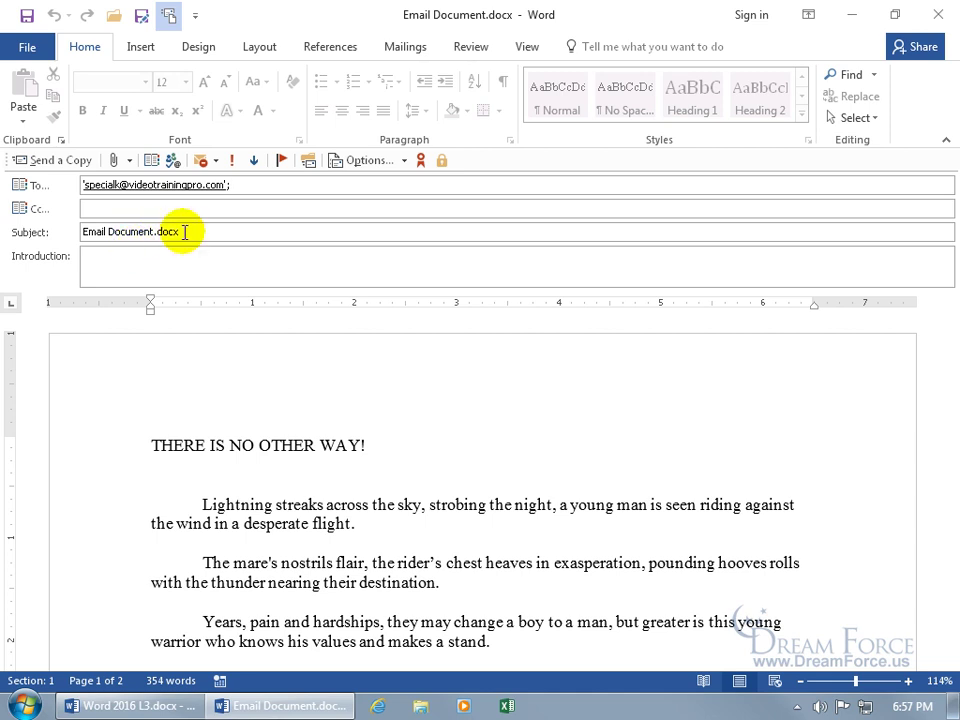
key("BackSpace")
key("BackSpace")
key("BackSpace")
key("BackSpace")
key("BackSpace")
key("BackSpace")
key("BackSpace")
key("BackSpace")
key("BackSpace")
key("BackSpace")
key("BackSpace")
key("BackSpace")
key("BackSpace")
key("BackSpace")
key("BackSpace")
key("BackSpace")
key("BackSpace")
key("BackSpace")
key("BackSpace")
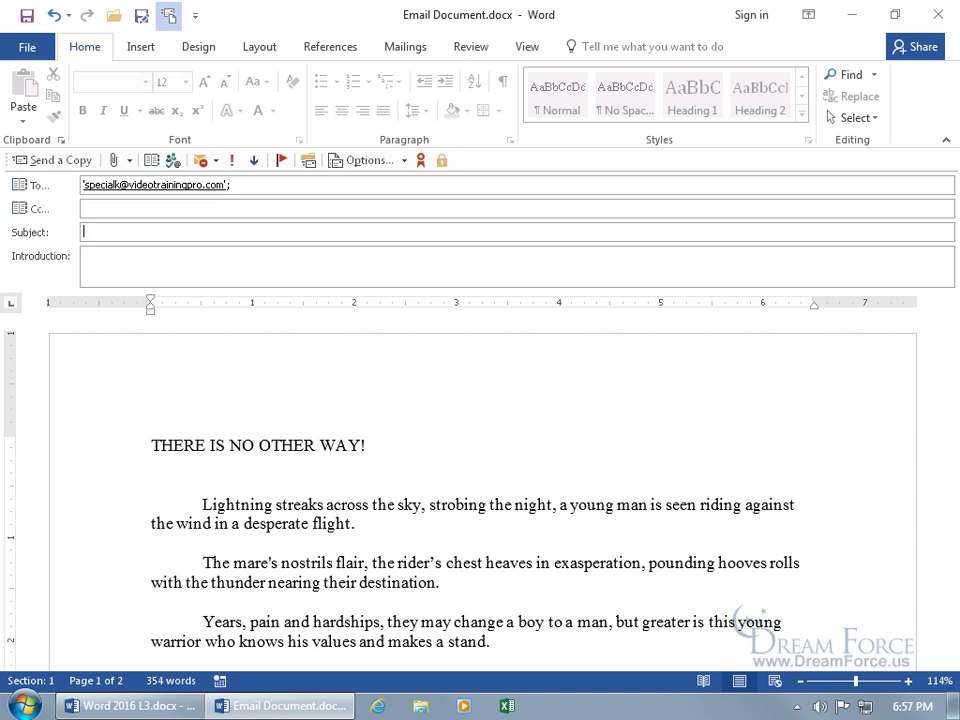
type("My special Poem")
Step: Add the introduction 'There's totally no other way!' and send a copy, then open the Start menu
left_click(175, 253)
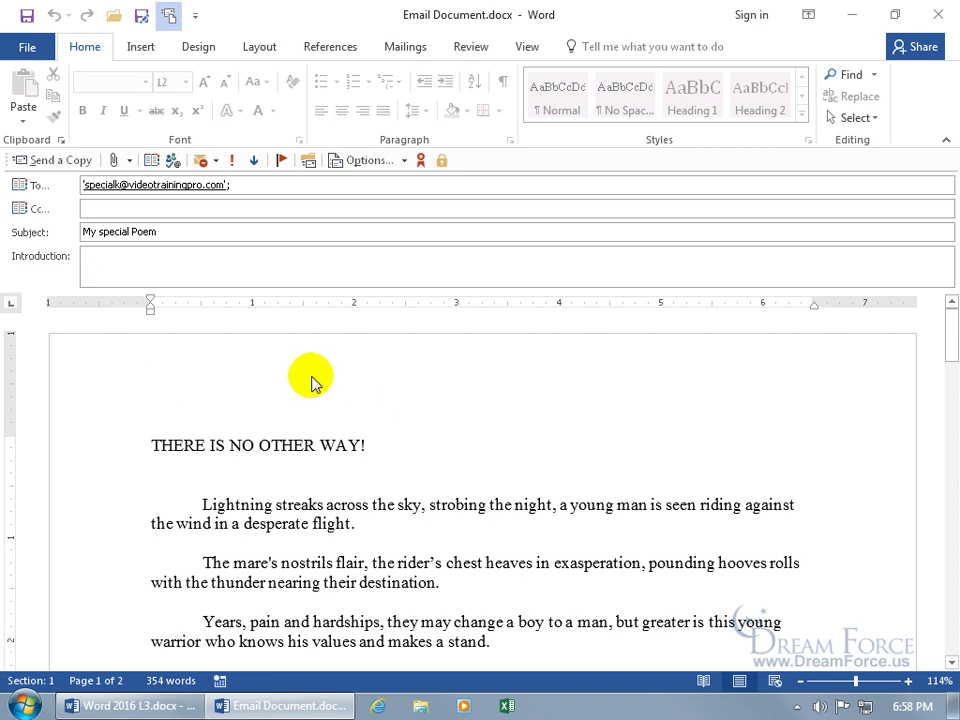
type("There's totally no other way!")
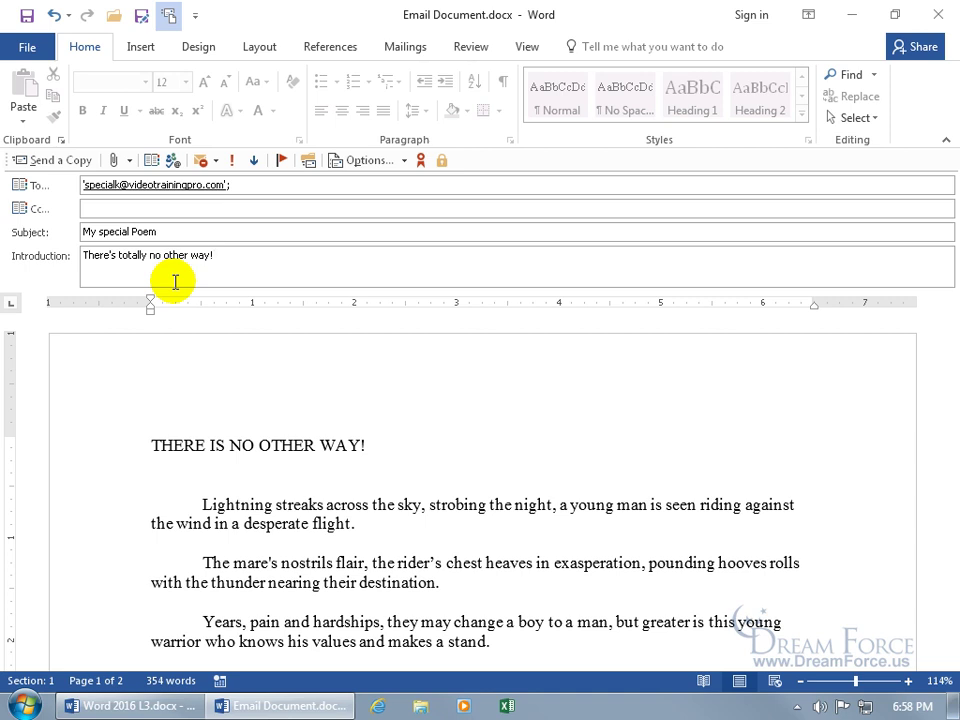
left_click(48, 162)
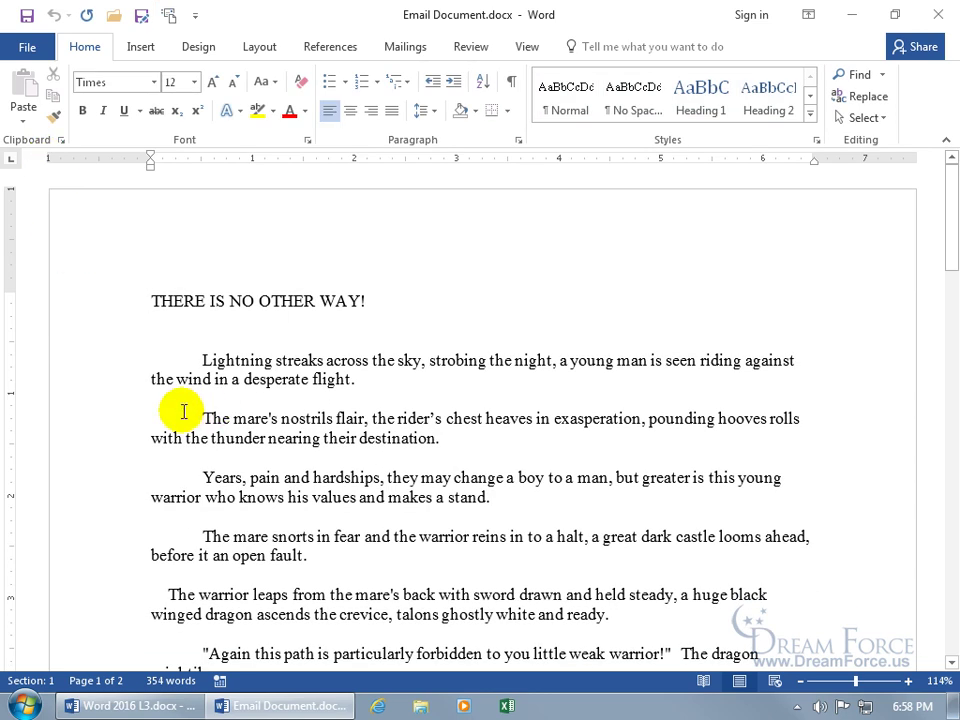
left_click(30, 705)
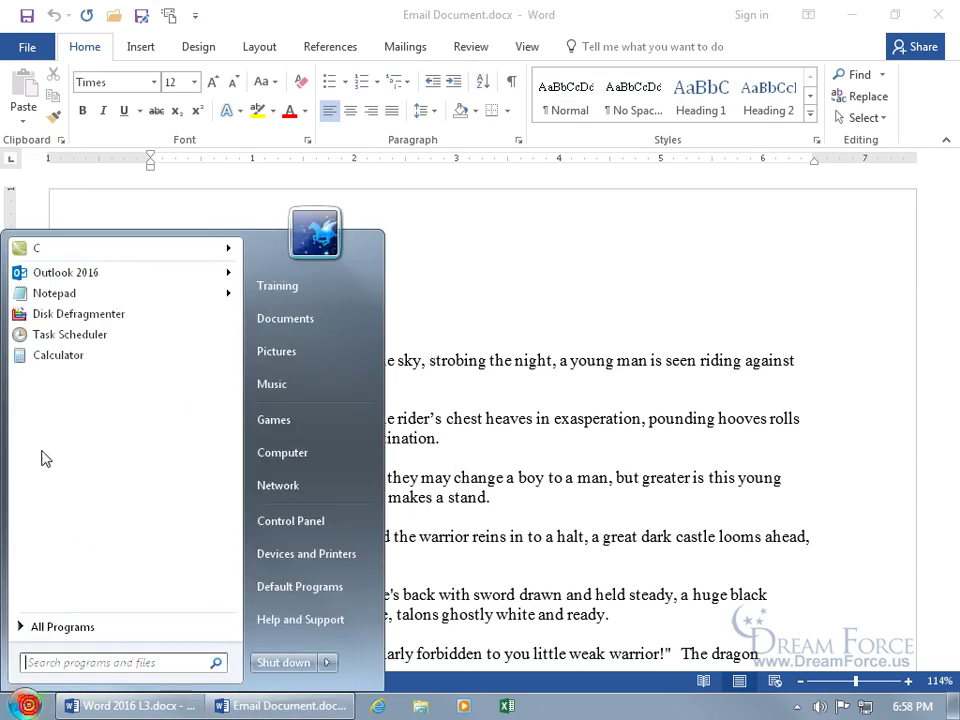
Step: Launch Outlook 2016 and send the queued 'My special Poem' message from the Outbox
left_click(60, 274)
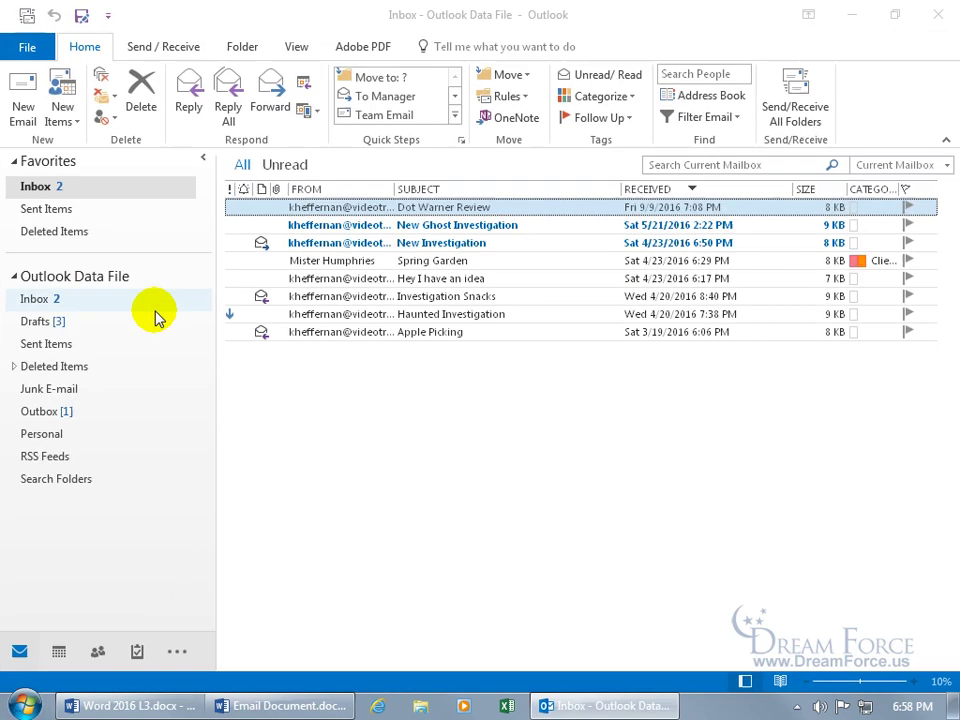
left_click(64, 412)
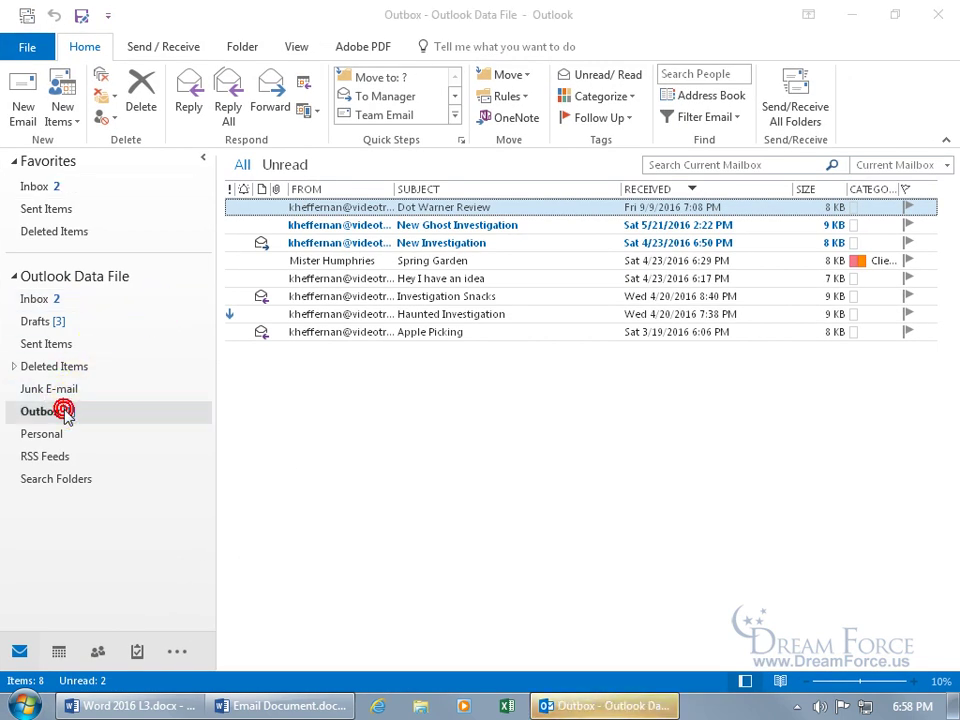
double_click(337, 230)
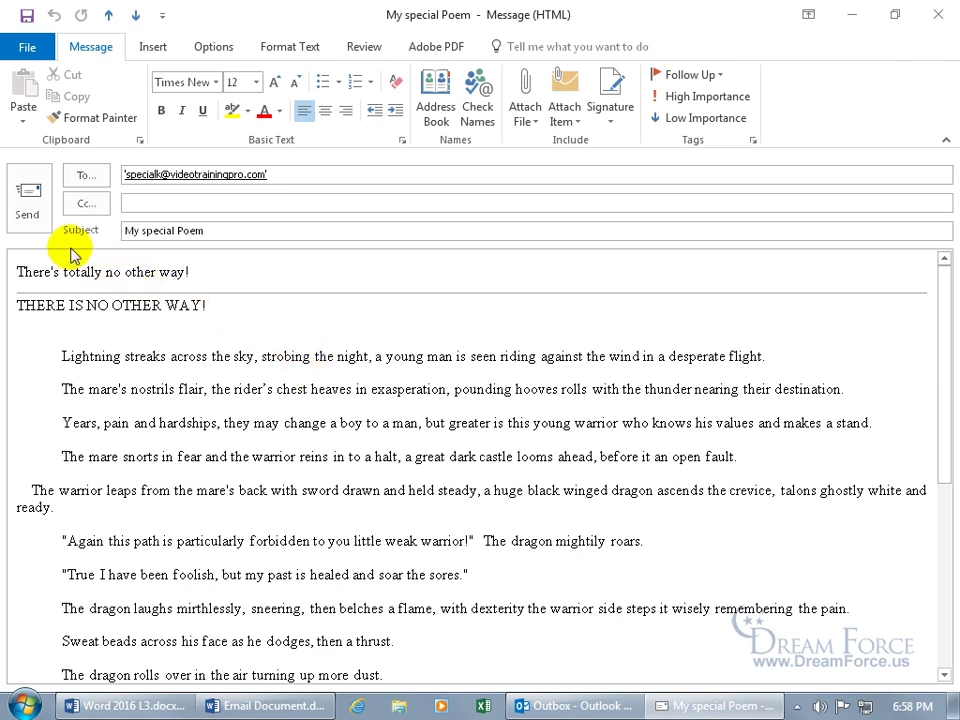
left_click(30, 210)
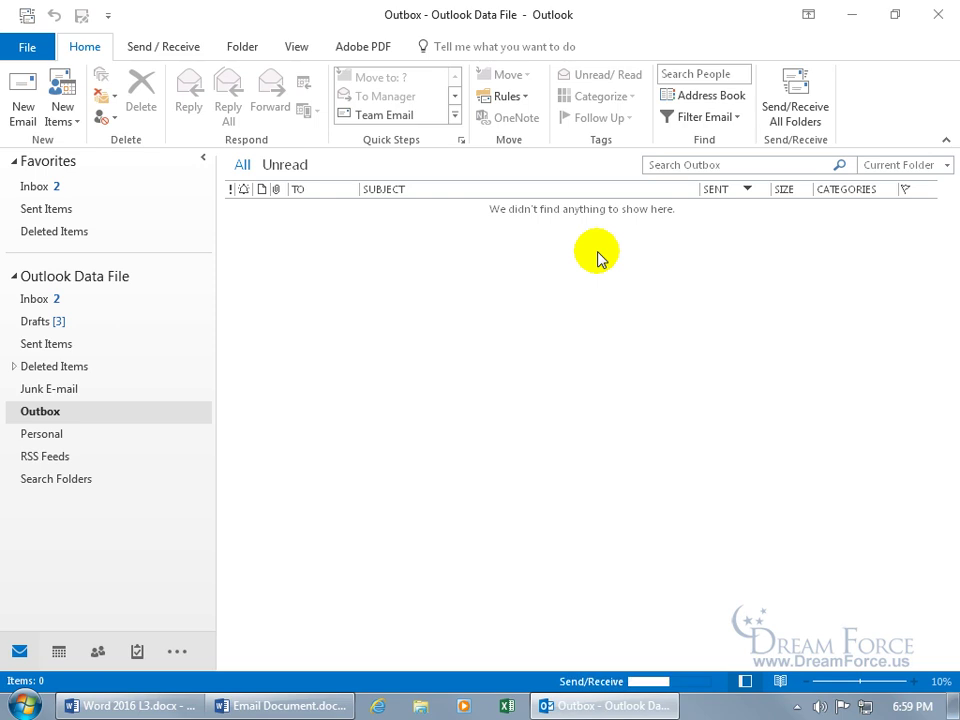
Step: Open the received 'My special Poem' message in the Inbox, then close it and Outlook
left_click(50, 191)
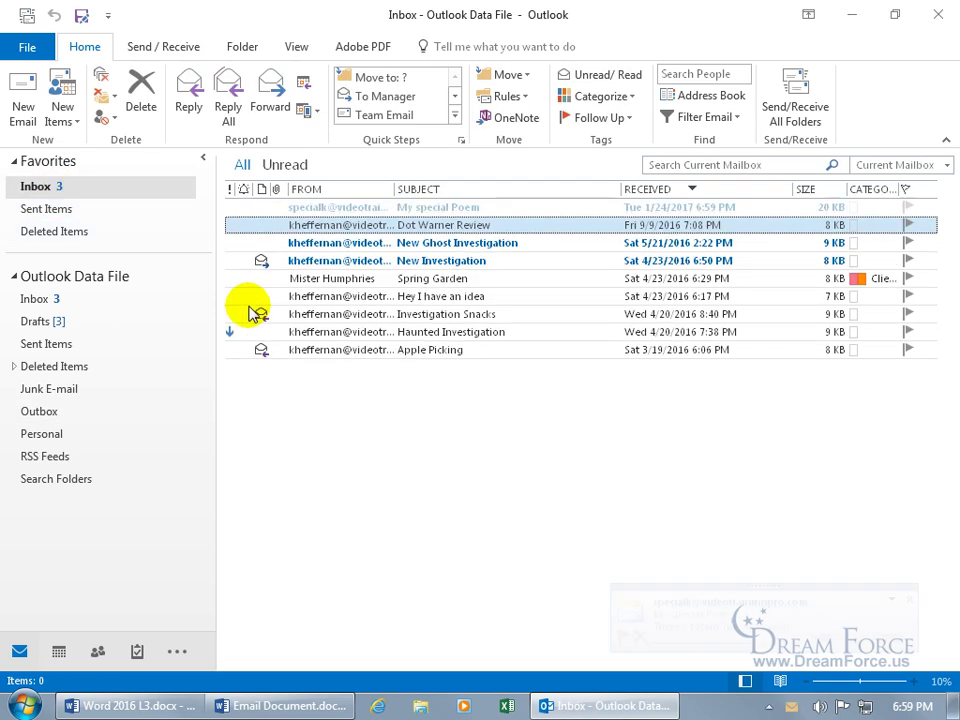
double_click(397, 213)
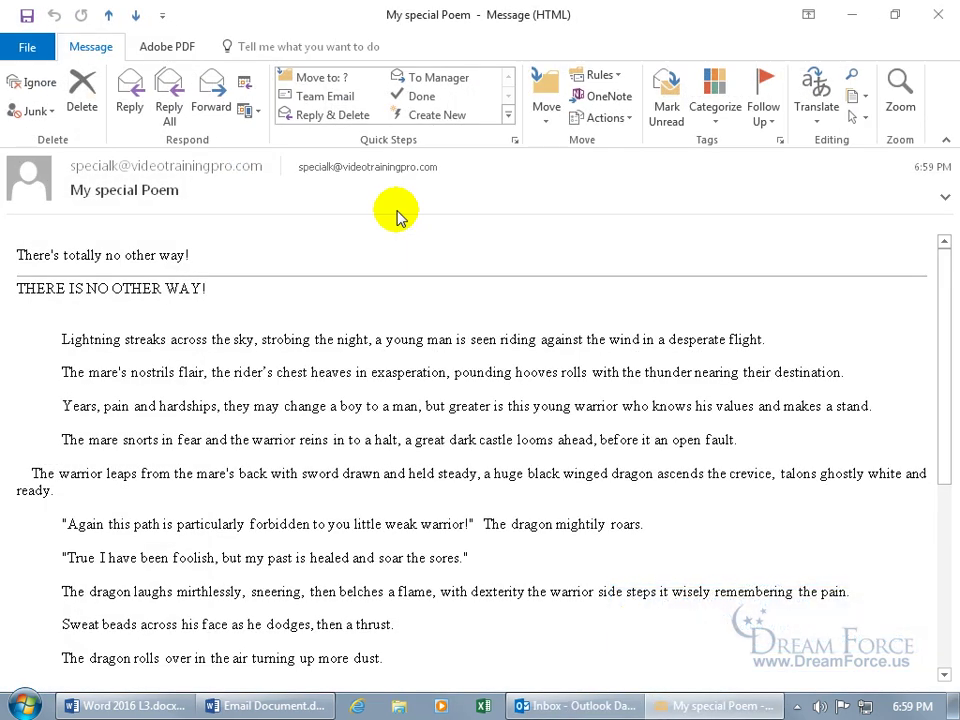
left_click(940, 15)
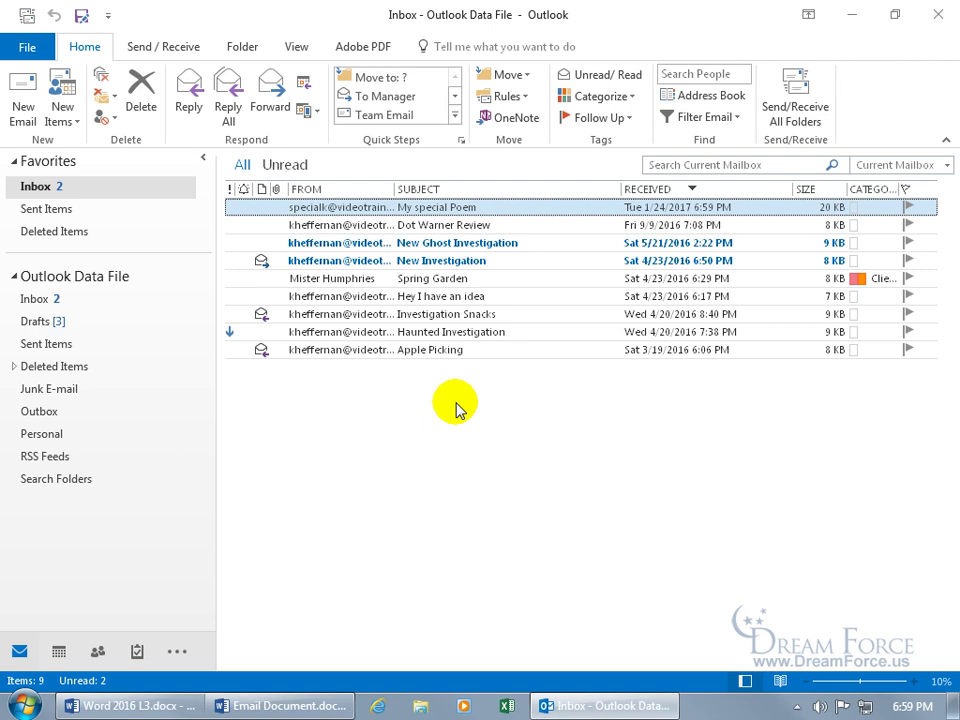
left_click(938, 14)
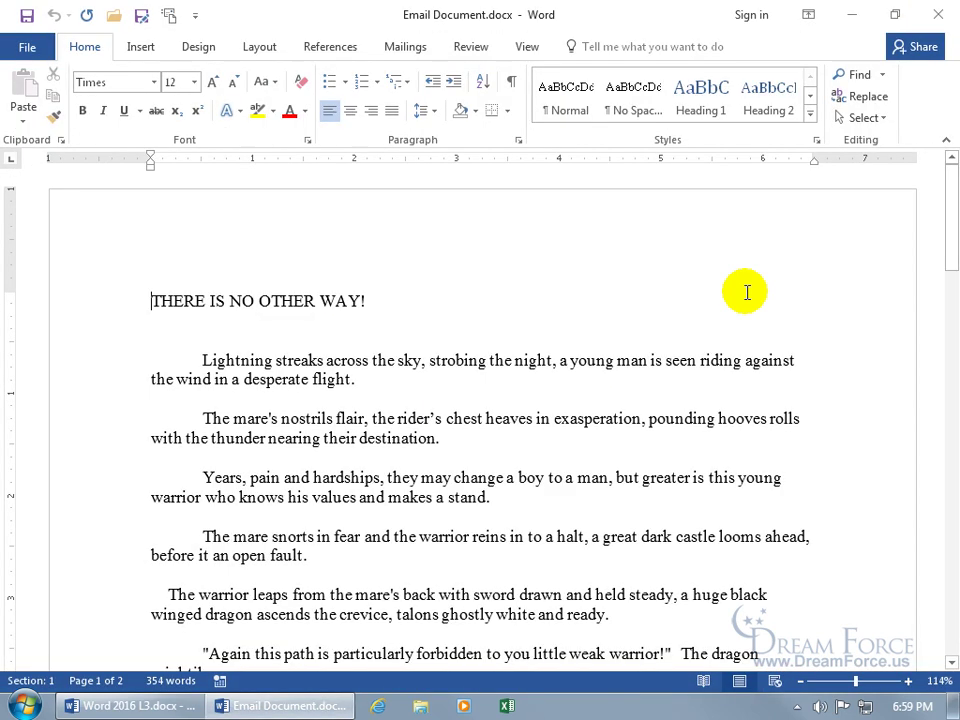
Step: Remove the Send to Mail Recipient icon from the Quick Access Toolbar
right_click(172, 22)
left_click(190, 32)
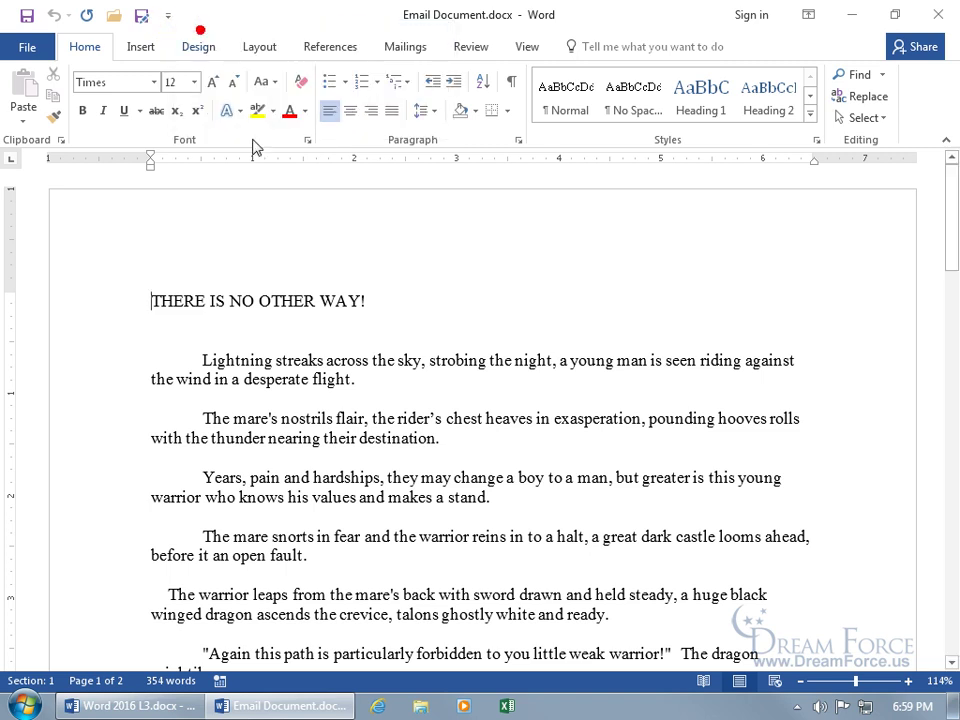